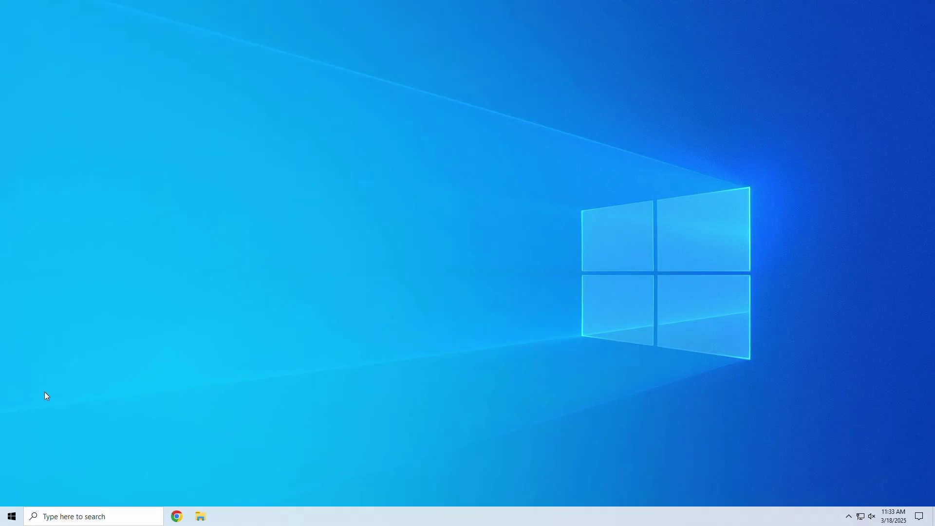
Step: Open Control Panel via a 'contr' search and start Create a system image from Backup and Restore (Windows 7)
left_click(77, 516)
type("contr")
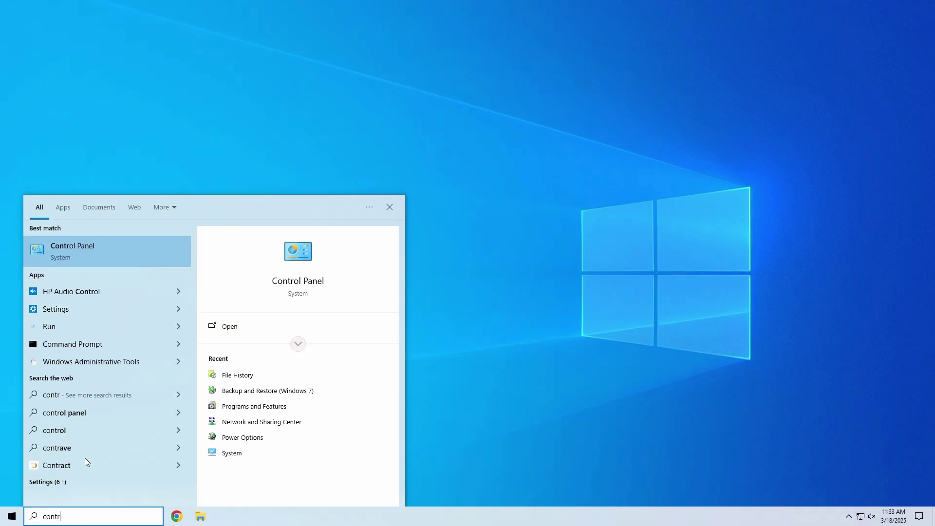
left_click(84, 255)
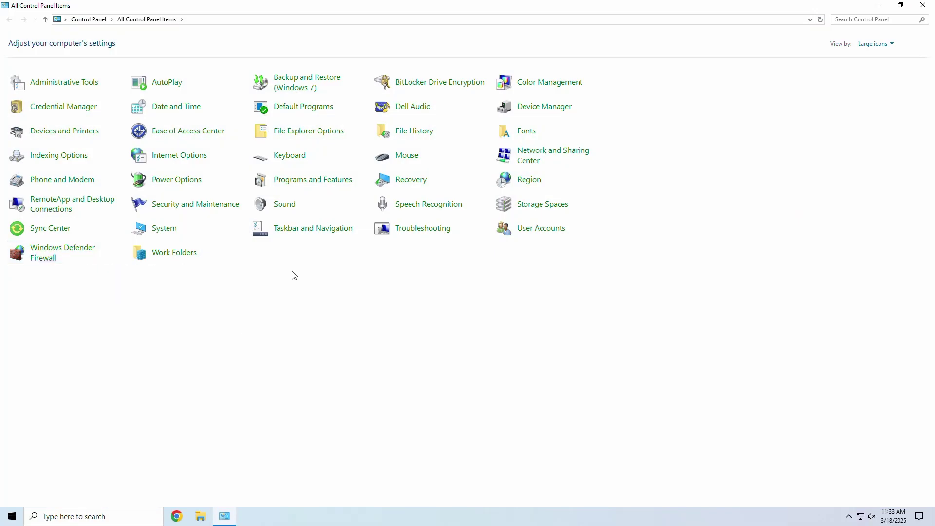
left_click(314, 86)
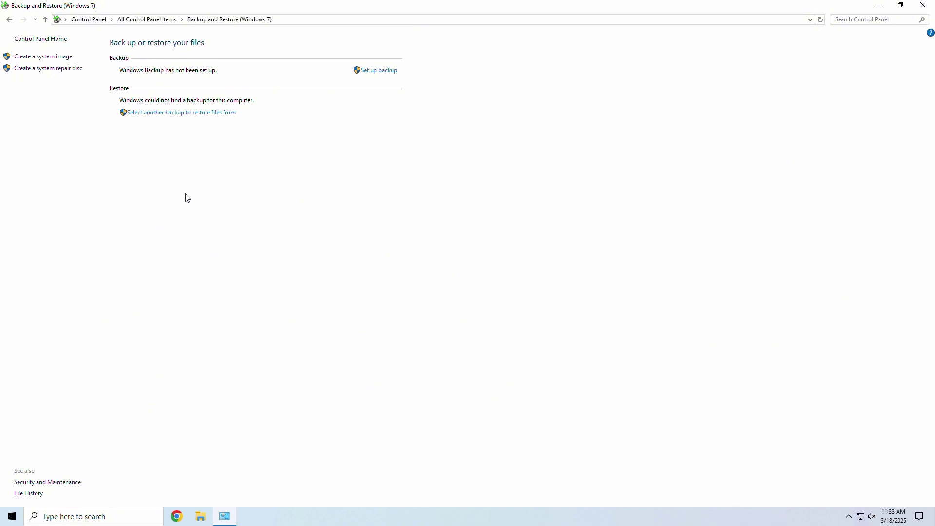
left_click(62, 58)
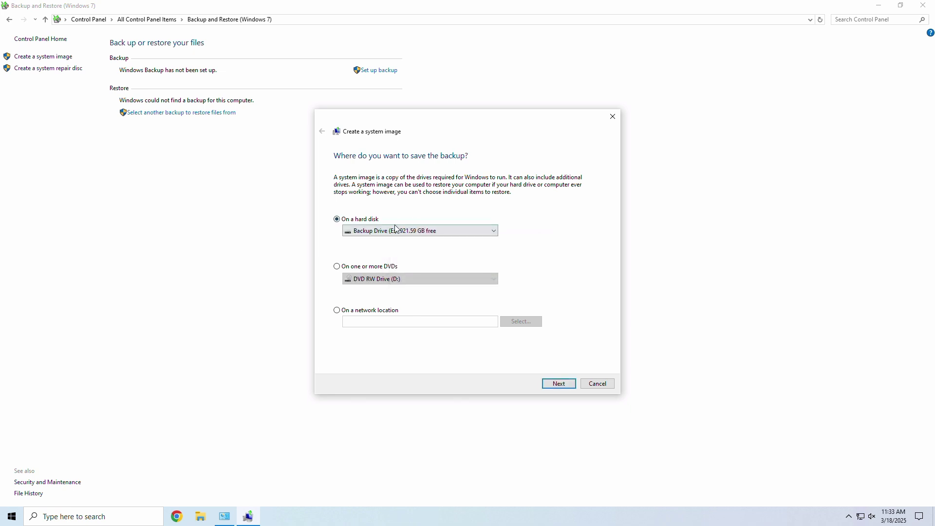
Step: Keep Backup Drive (E:) as the destination and start the system image backup
left_click(572, 387)
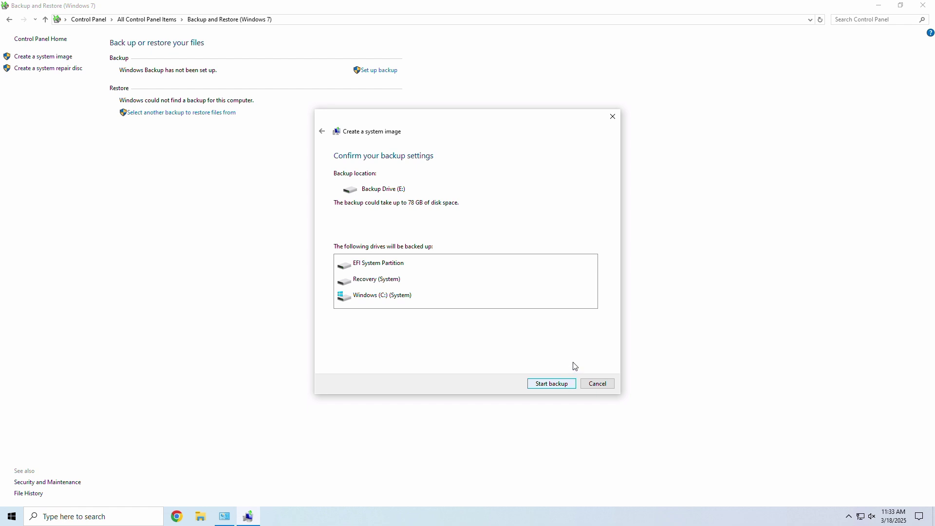
left_click(564, 385)
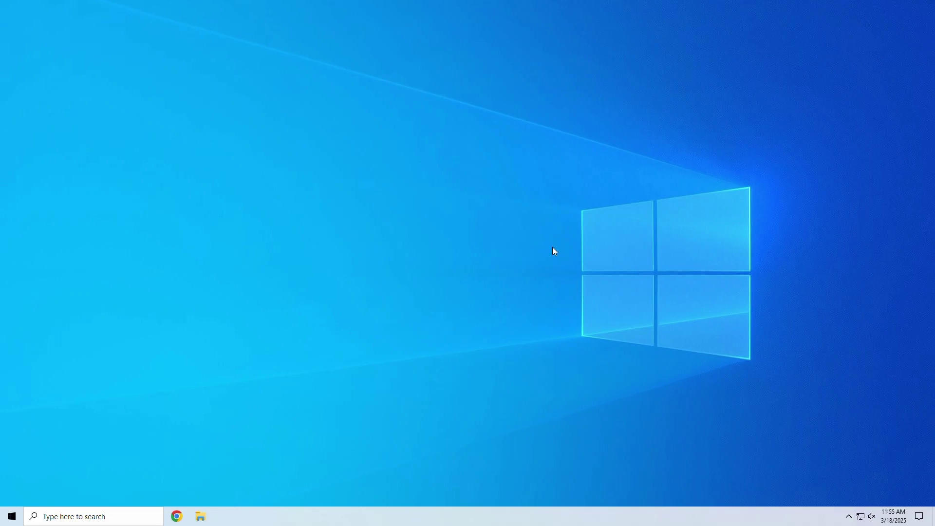
Step: Reopen Backup and Restore (Windows 7) in Control Panel via a 'contr' search
left_click(136, 515)
type("contr")
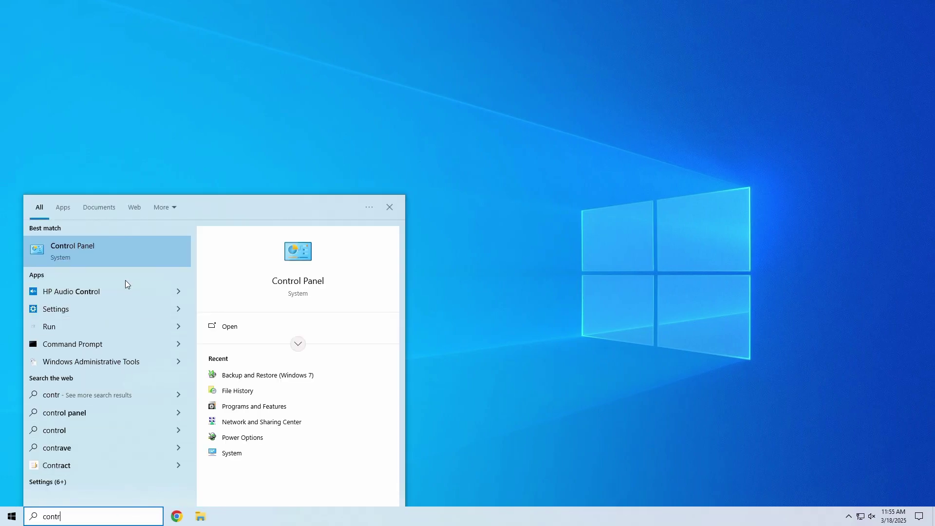
left_click(122, 259)
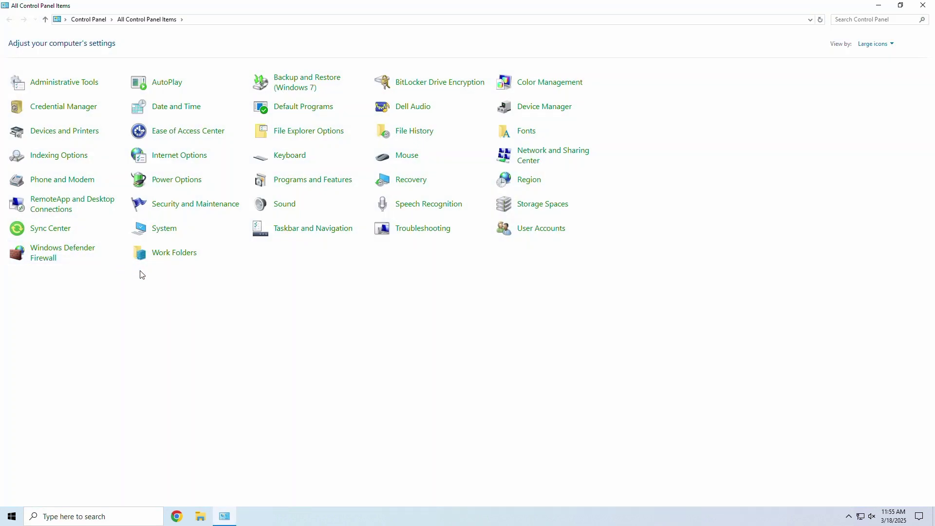
left_click(307, 90)
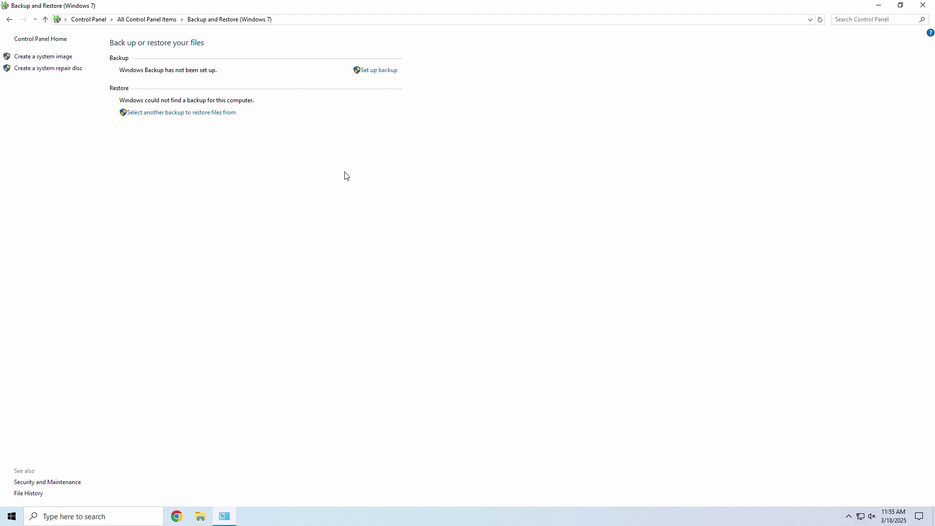
Step: Set up backup to Backup Drive (E:), let Windows choose contents, and save settings to run it
left_click(388, 72)
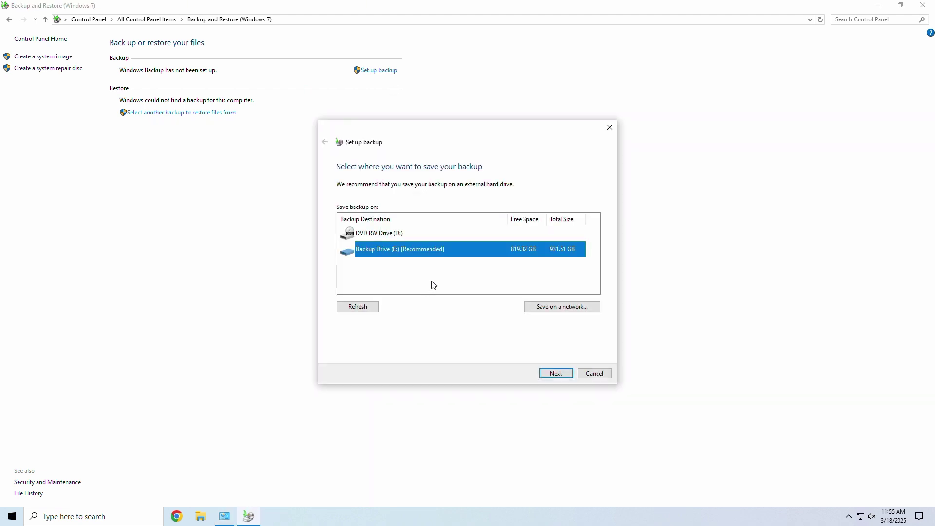
left_click(563, 379)
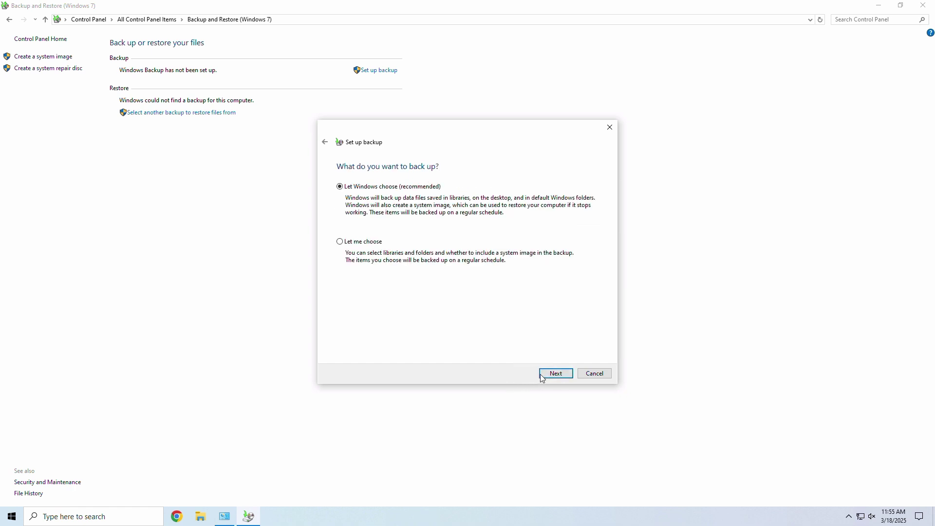
left_click(553, 375)
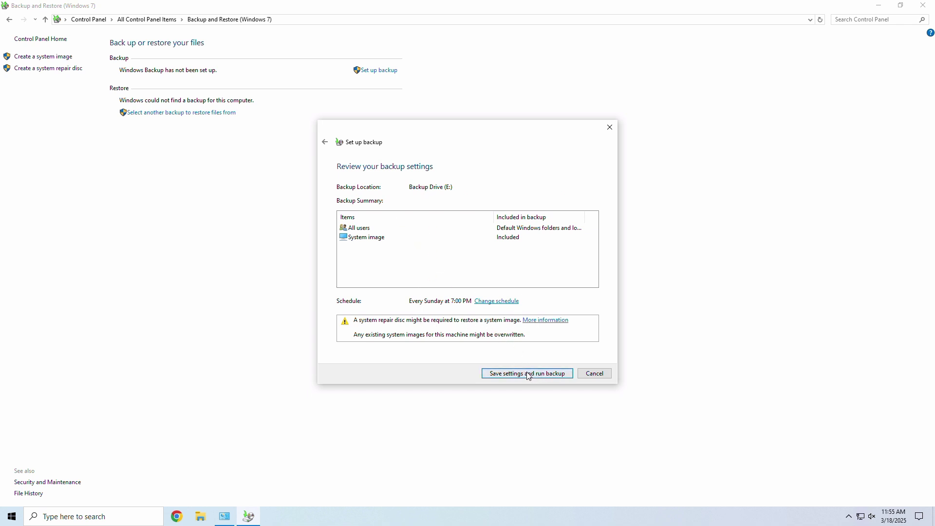
left_click(556, 373)
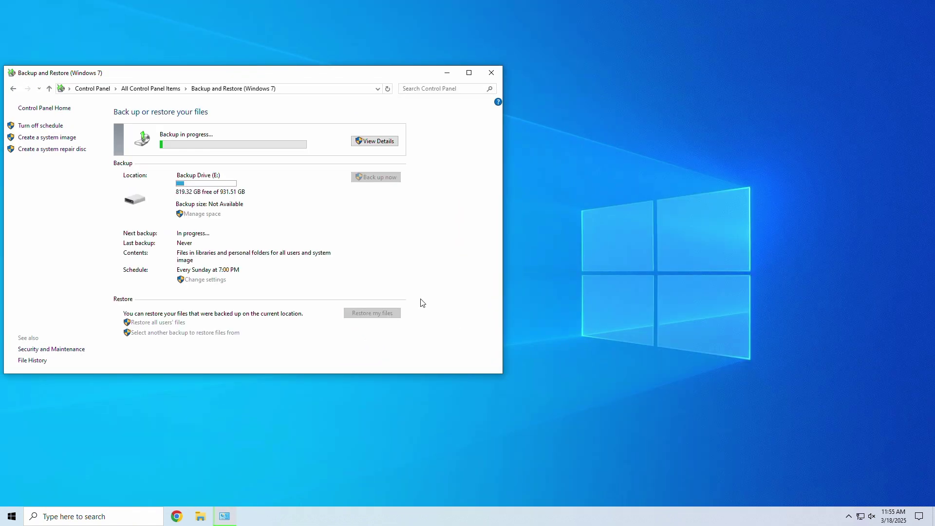
Step: Move the Backup and Restore window aside and close it
left_click_drag(307, 80, 463, 84)
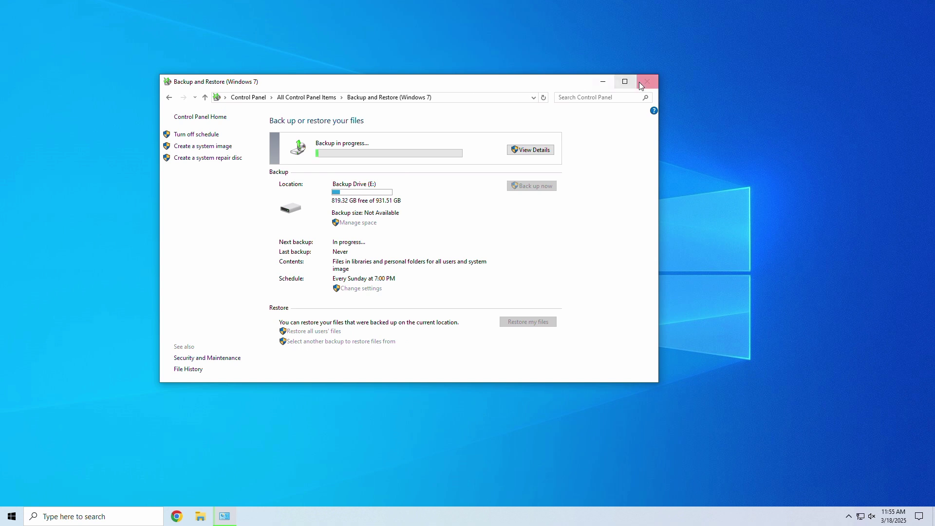
left_click(624, 82)
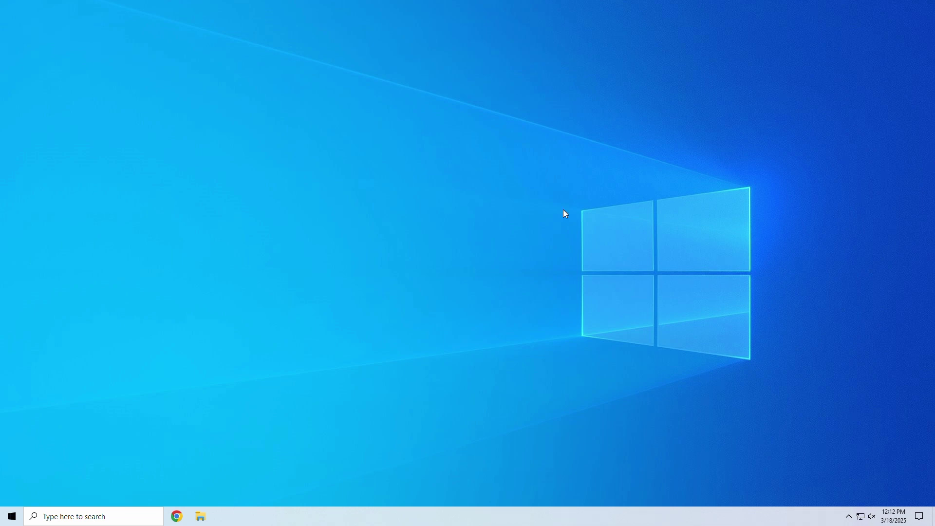
left_click(92, 517)
Step: Reopen Control Panel with a 'contr' search and turn on File History
type("contr")
left_click(107, 256)
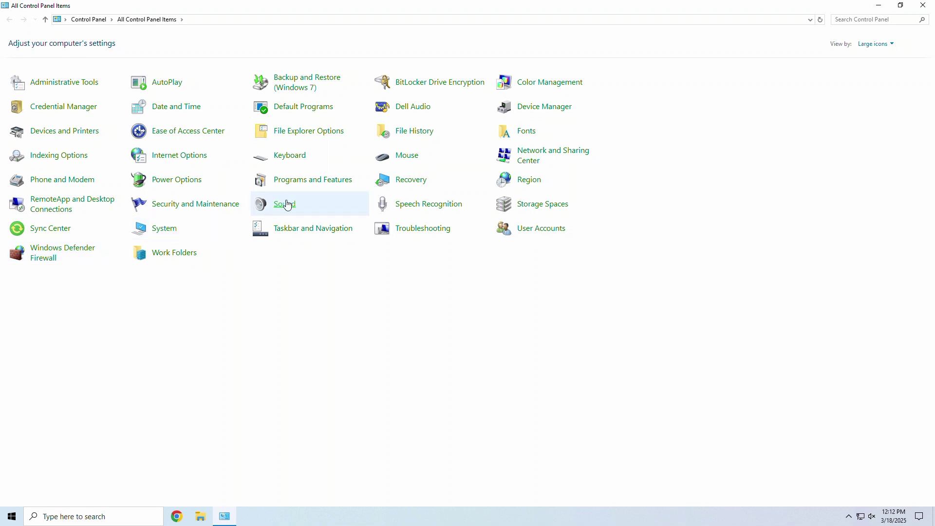
left_click(420, 135)
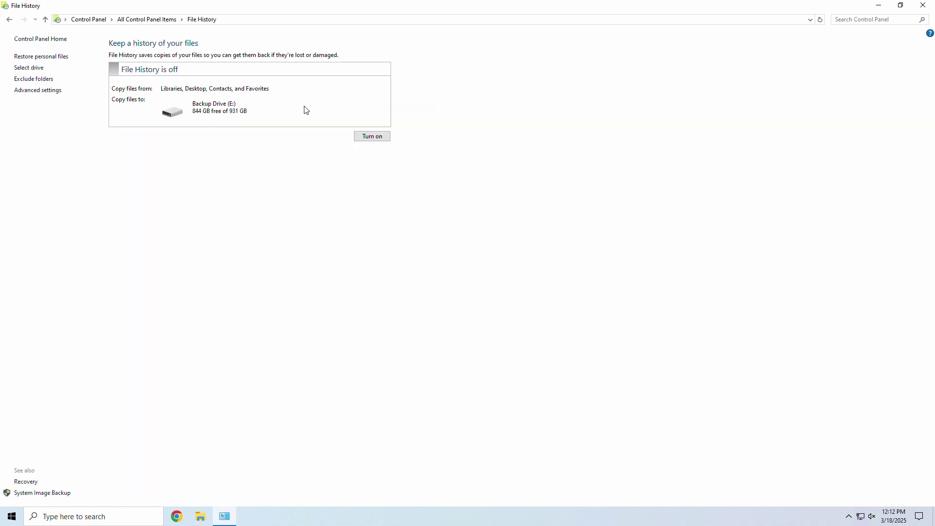
left_click(360, 138)
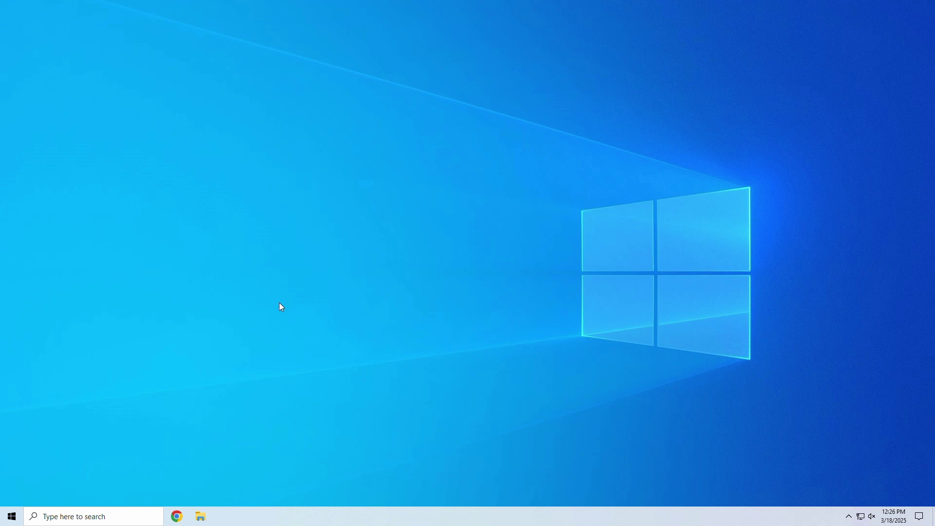
Step: Open Backup and Restore (Windows 7) via a 'CON' search and browse the backup with Restore my files
left_click(99, 515)
type("CON")
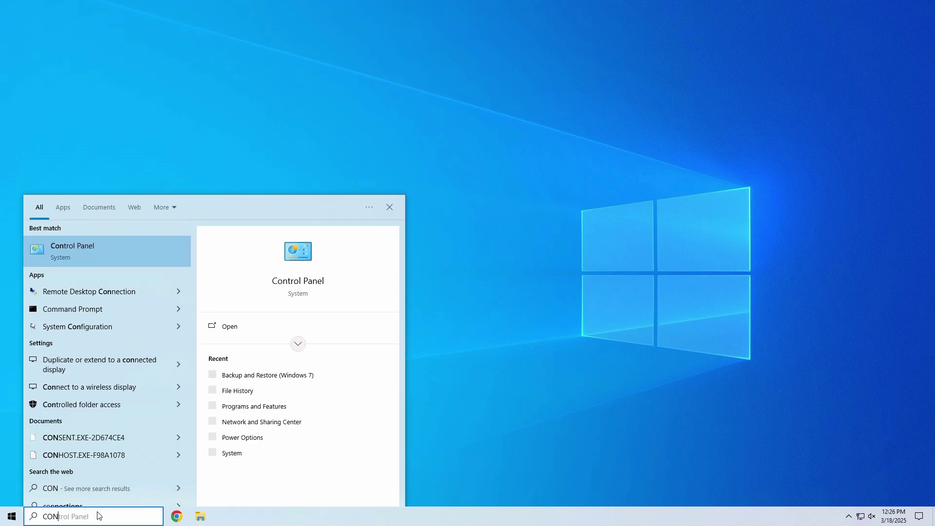
left_click(46, 246)
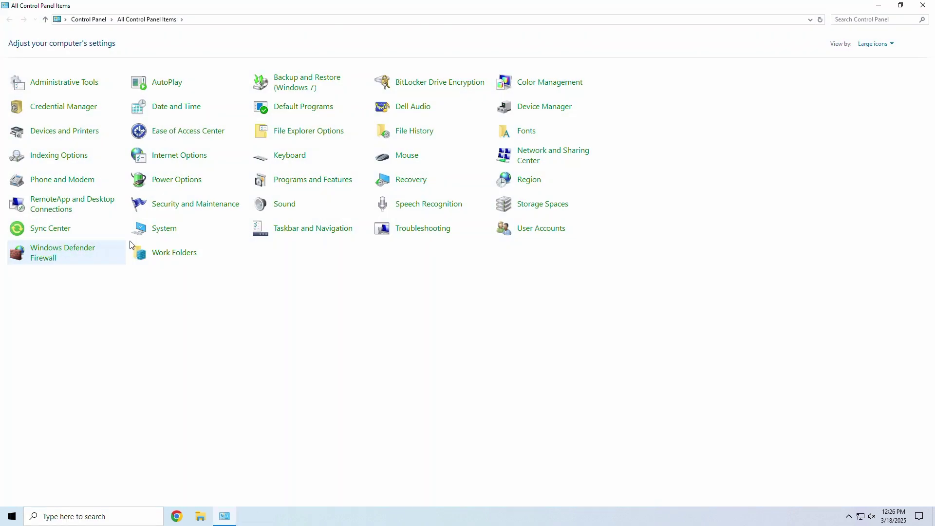
left_click(308, 95)
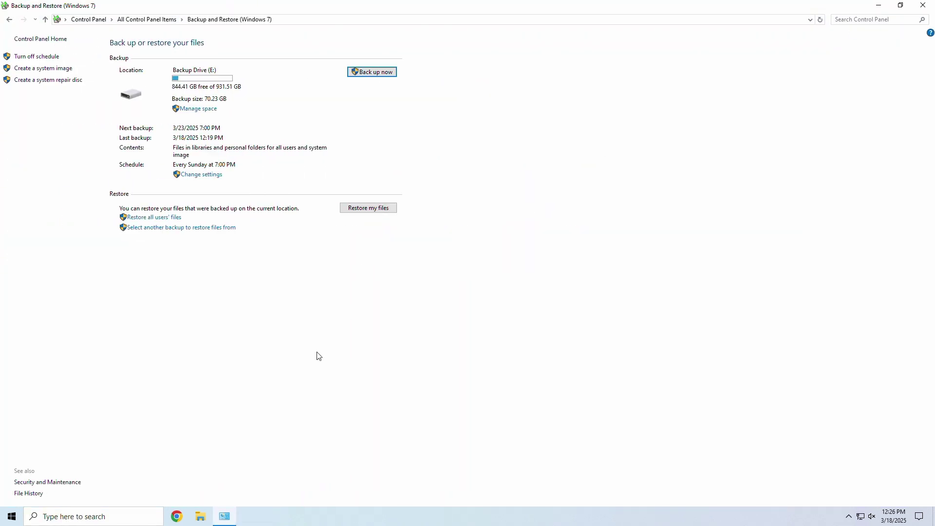
left_click(361, 212)
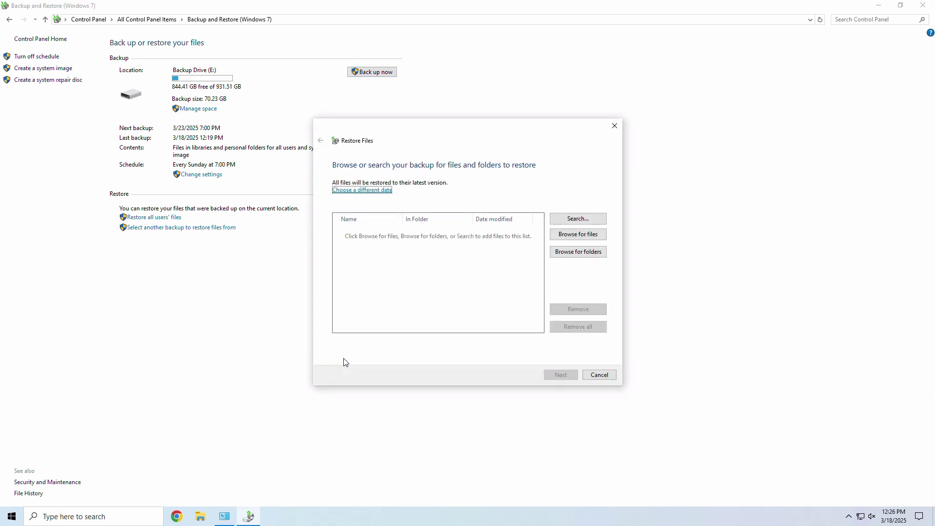
left_click(556, 257)
Step: Navigate Backup of C: > Users > User > Documents and add the DONT DELETE ME!! folder
double_click(446, 208)
double_click(446, 209)
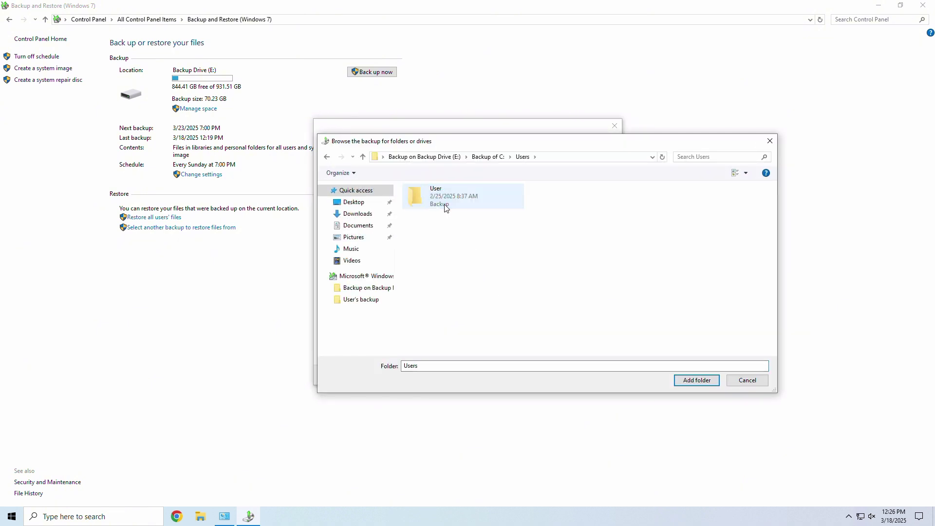
double_click(445, 208)
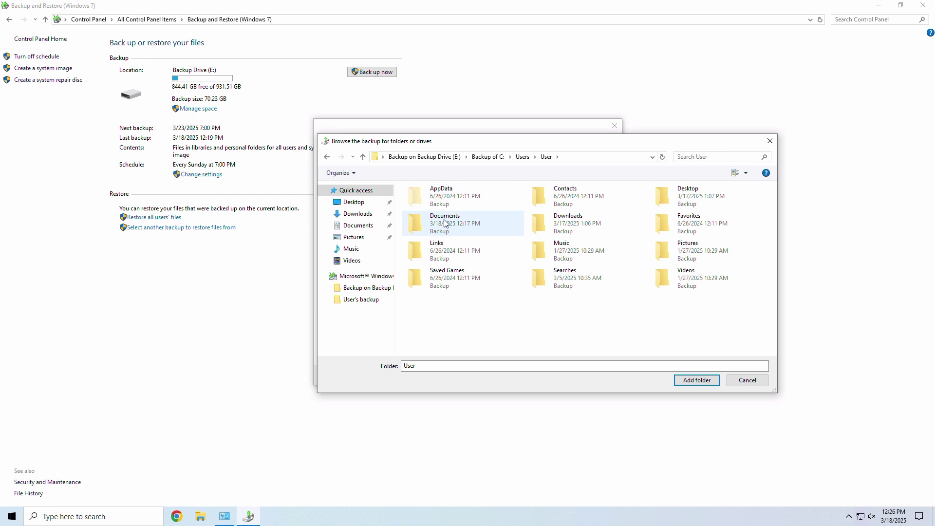
double_click(445, 223)
left_click(442, 206)
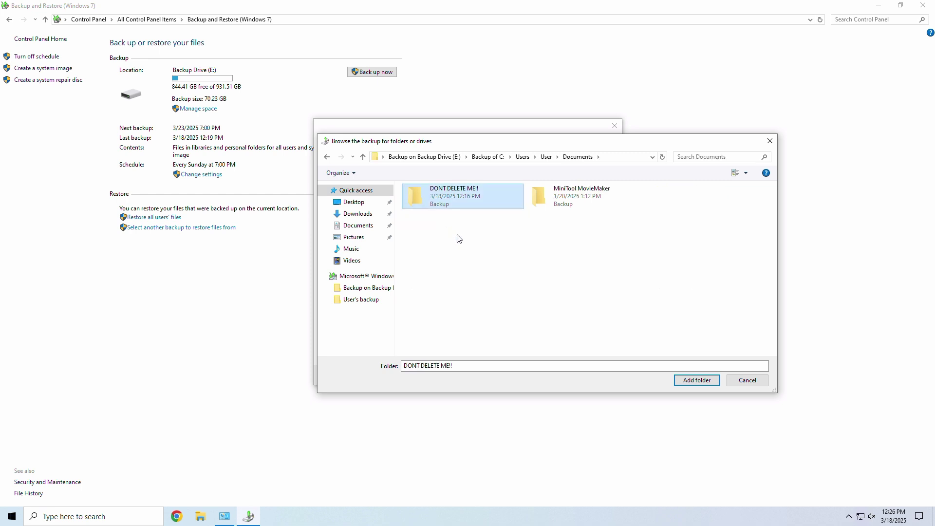
left_click(687, 384)
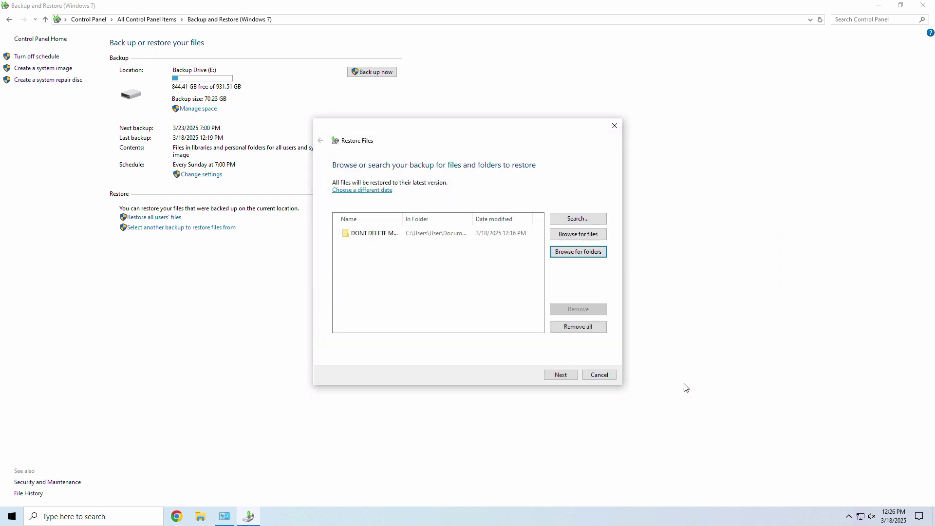
Step: Restore DONT DELETE ME!! to the Desktop folder rather than its original location
left_click(560, 374)
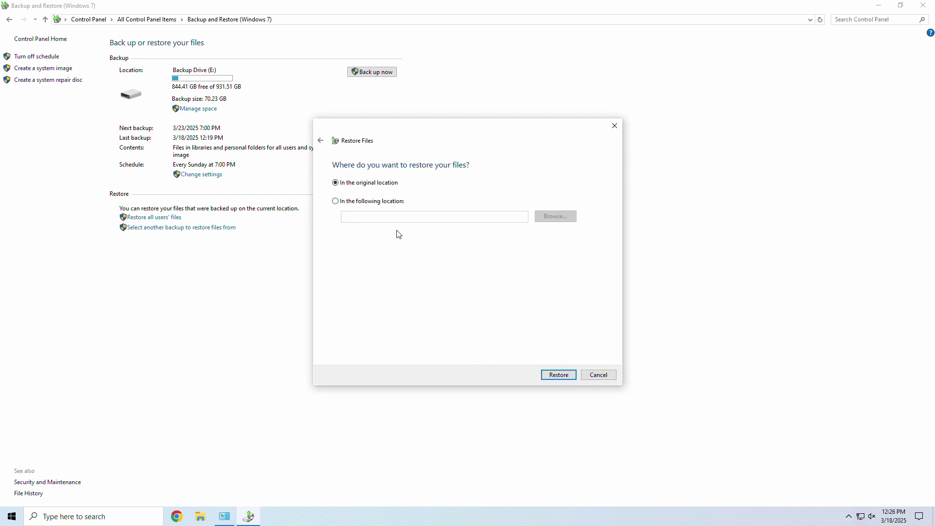
left_click(385, 203)
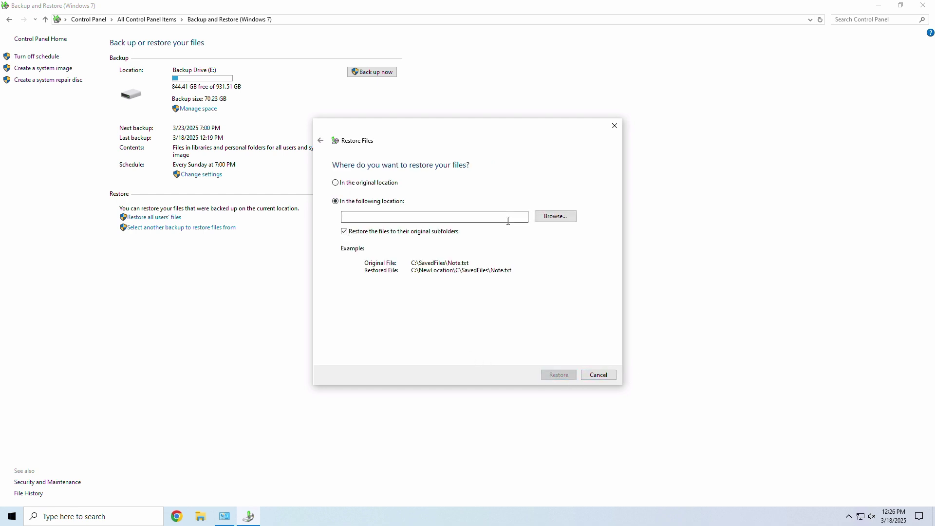
left_click(555, 217)
left_click(428, 241)
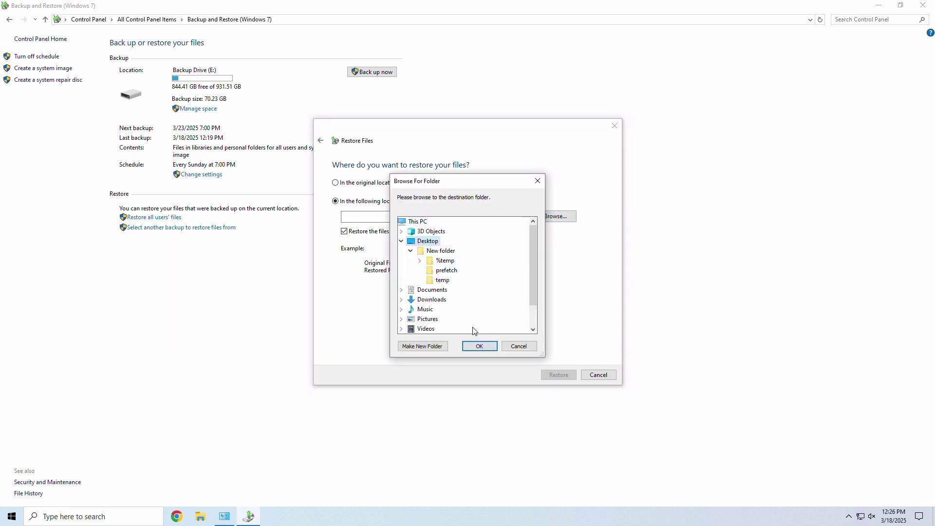
left_click(483, 347)
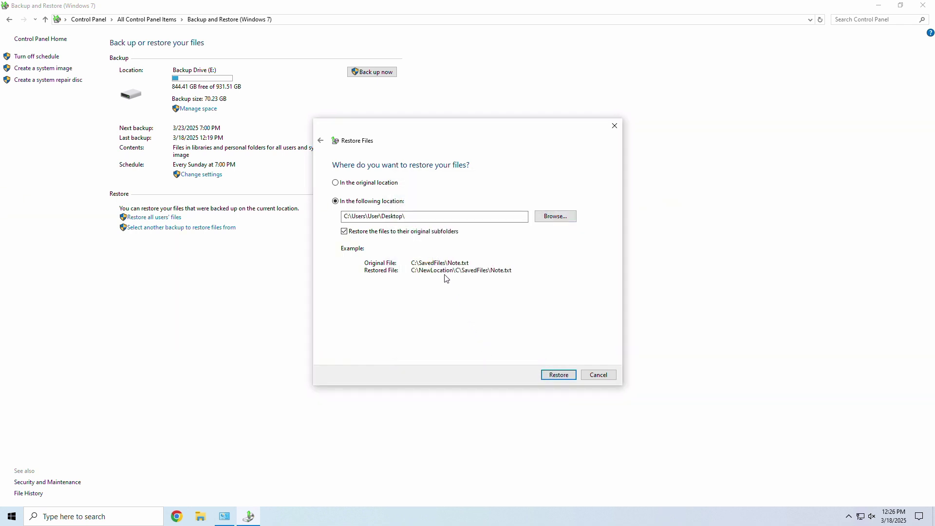
left_click(551, 376)
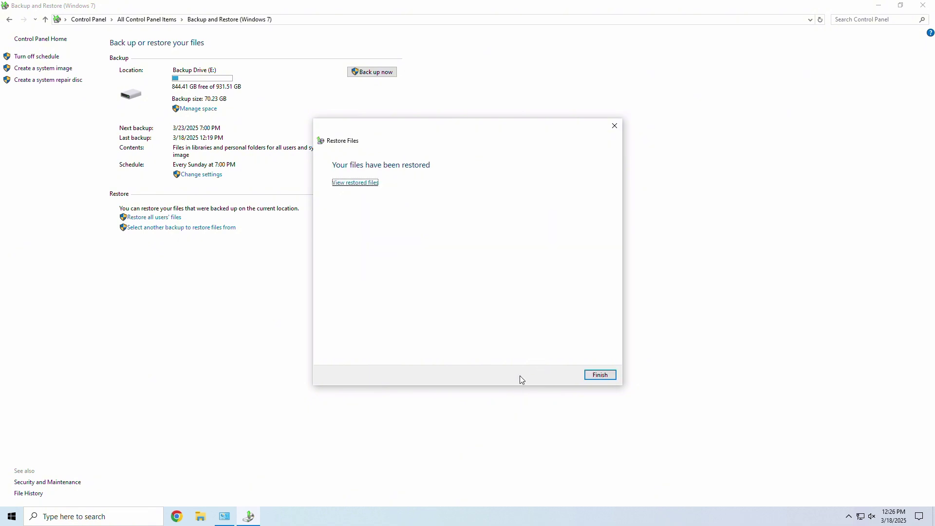